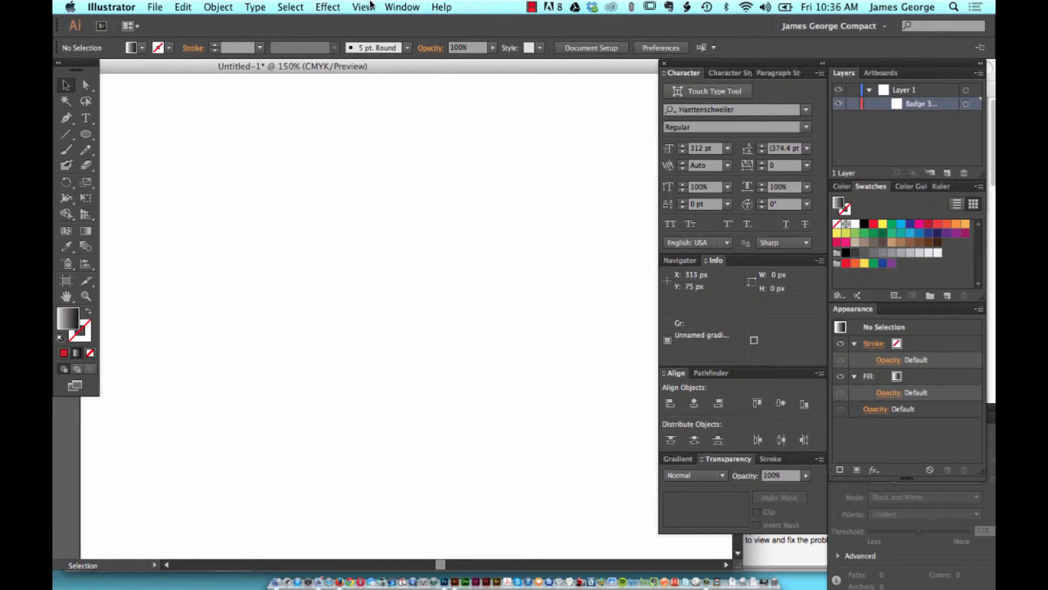
# Show the Symbols panel with the document's available symbols
pyautogui.click(402, 7)
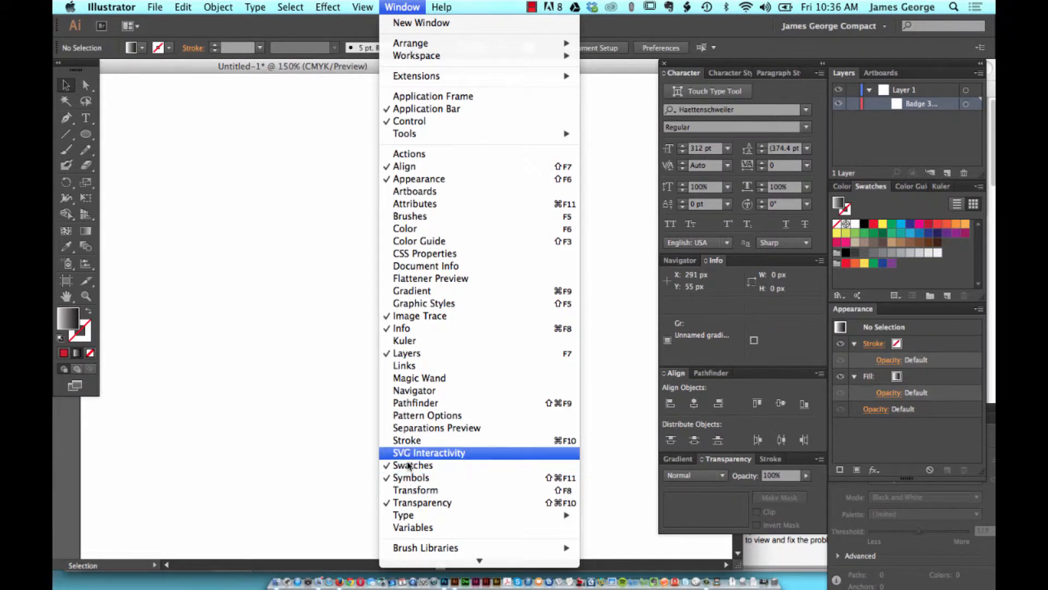
pyautogui.click(336, 476)
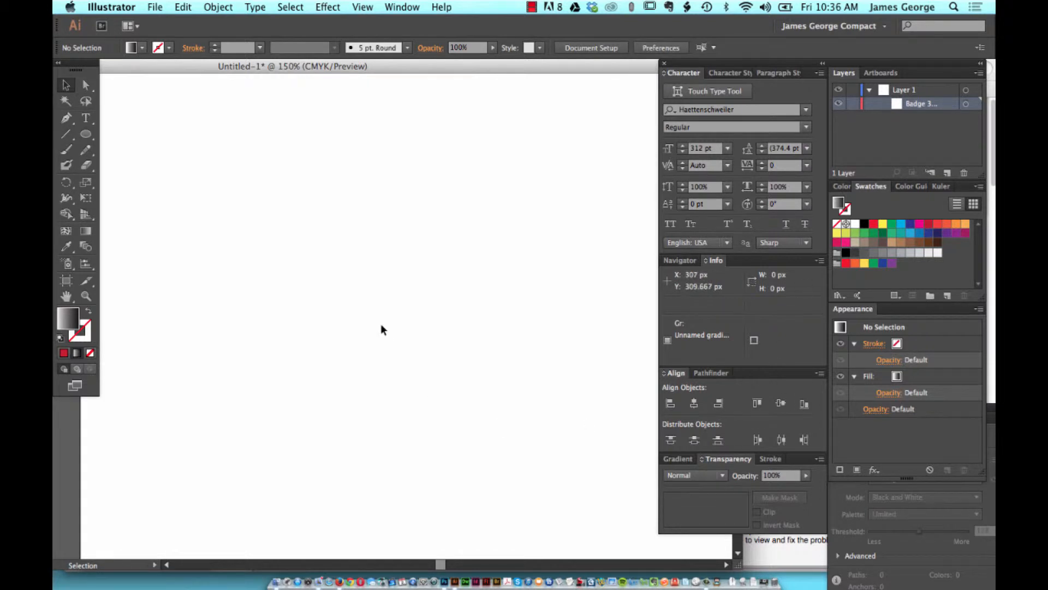
pyautogui.click(403, 6)
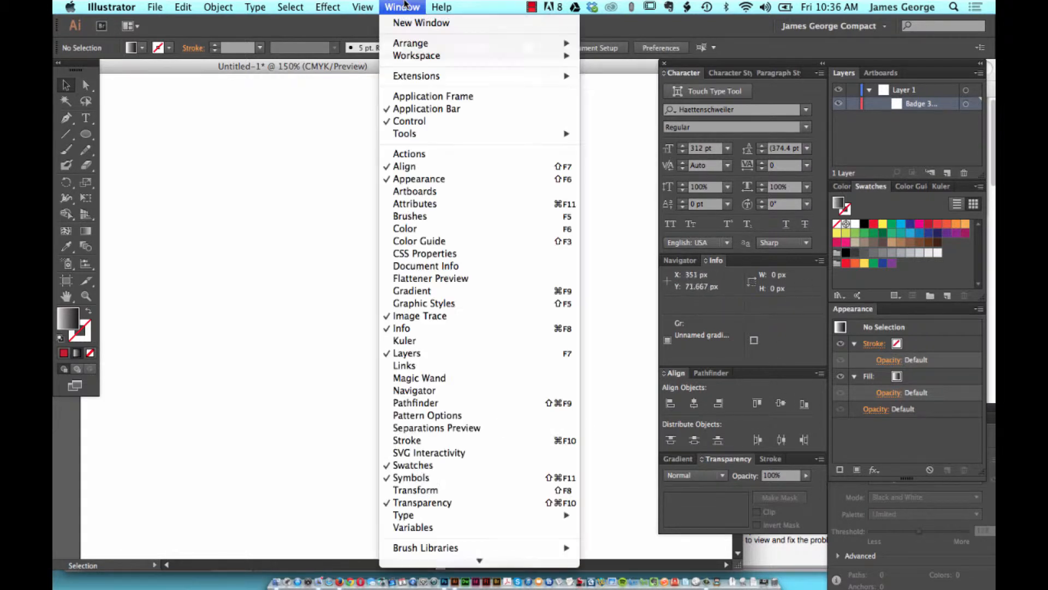
pyautogui.click(413, 478)
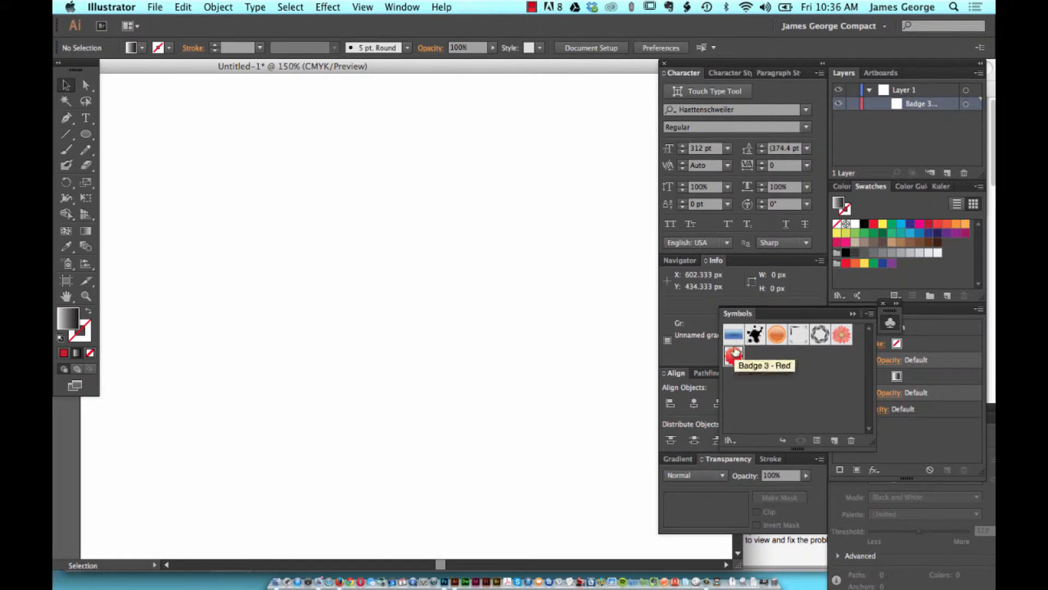
# Open the Web Buttons and Bars symbol library
pyautogui.click(870, 314)
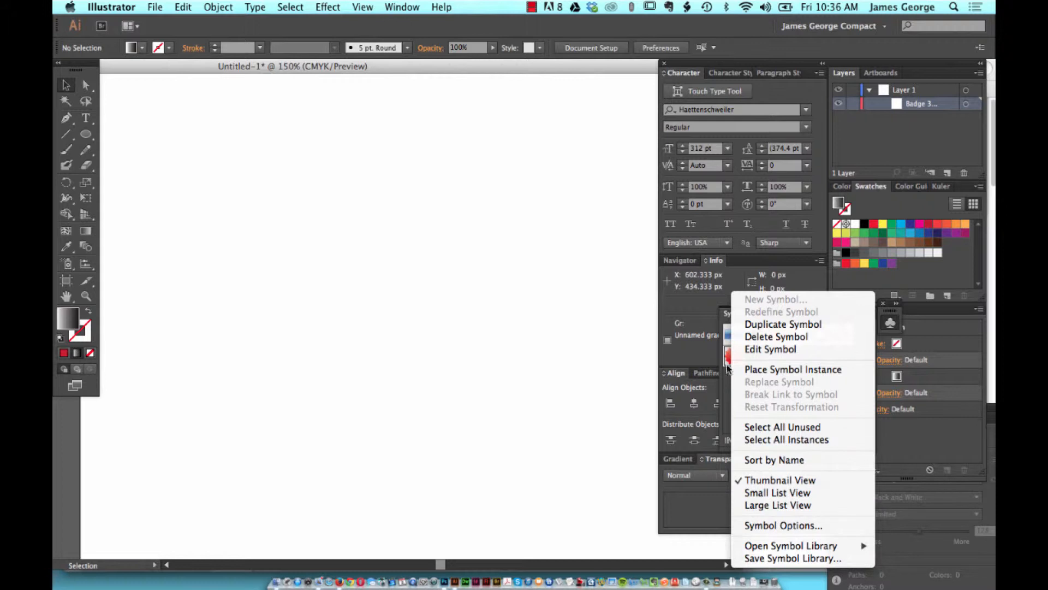
pyautogui.click(695, 310)
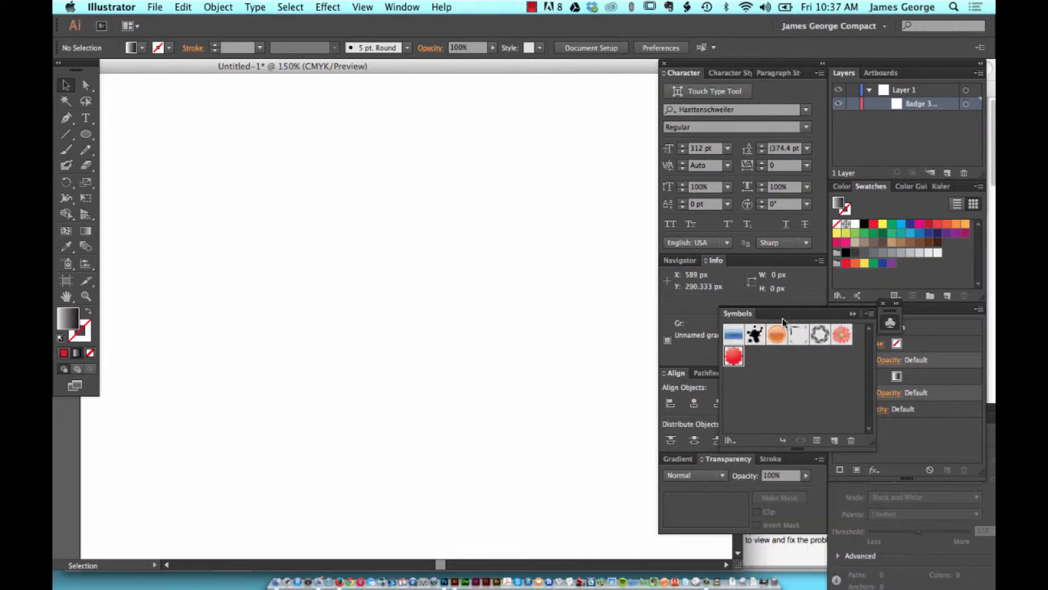
pyautogui.click(870, 313)
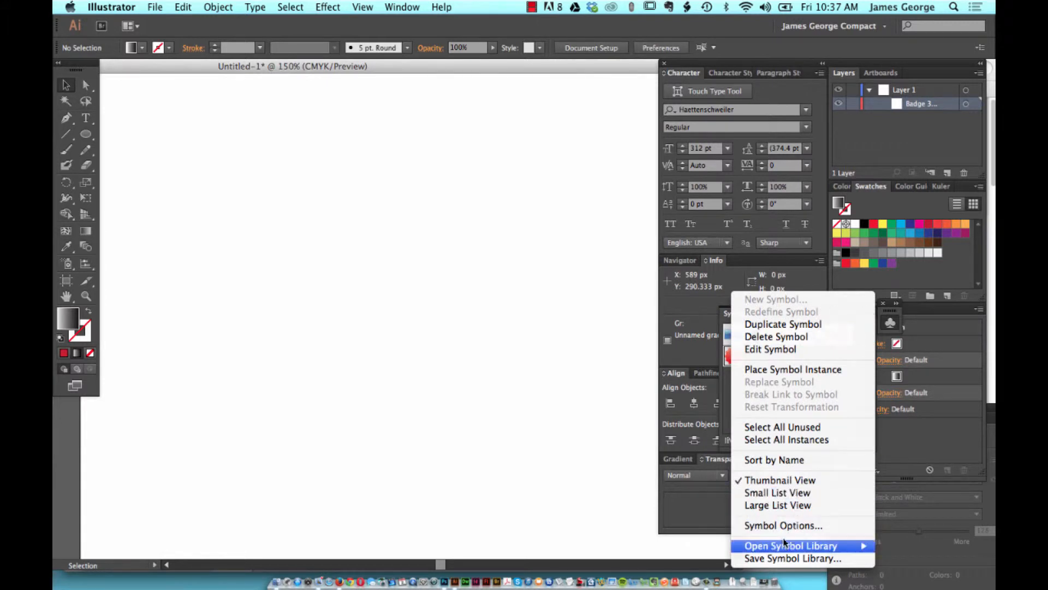
pyautogui.click(582, 356)
pyautogui.click(870, 314)
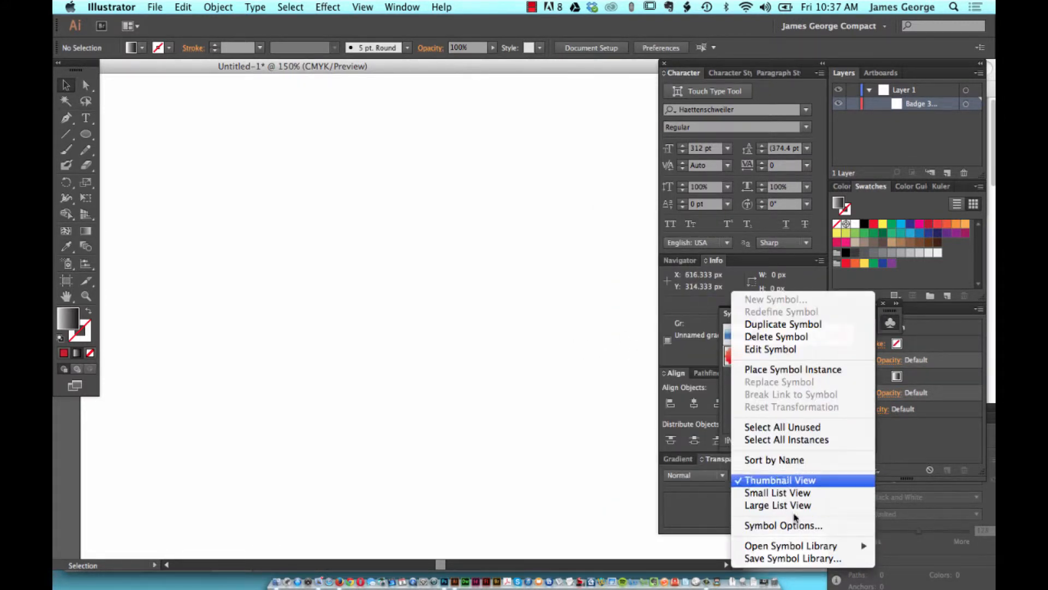
pyautogui.moveTo(819, 545)
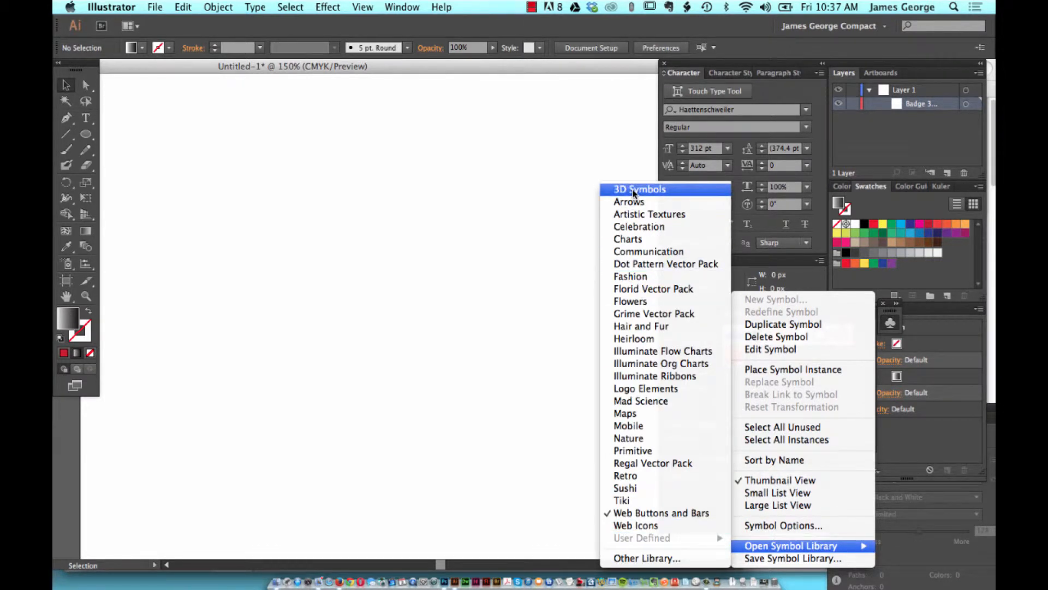
pyautogui.click(647, 514)
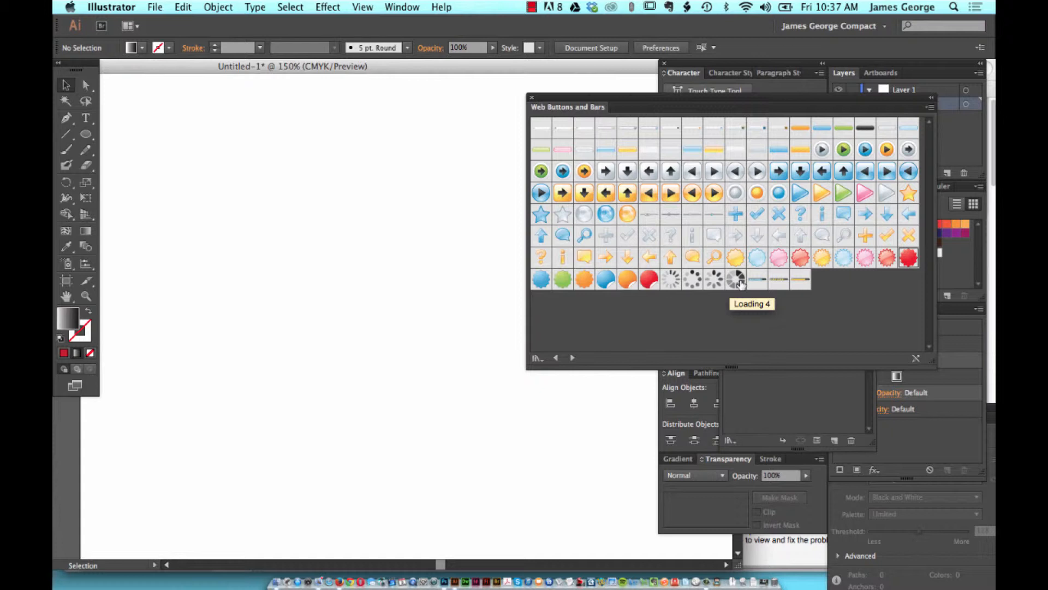
# Place the Badge 3 - Red symbol on the artboard and scale it proportionally to about 361 px wide, keeping the library clear of it
pyautogui.click(908, 257)
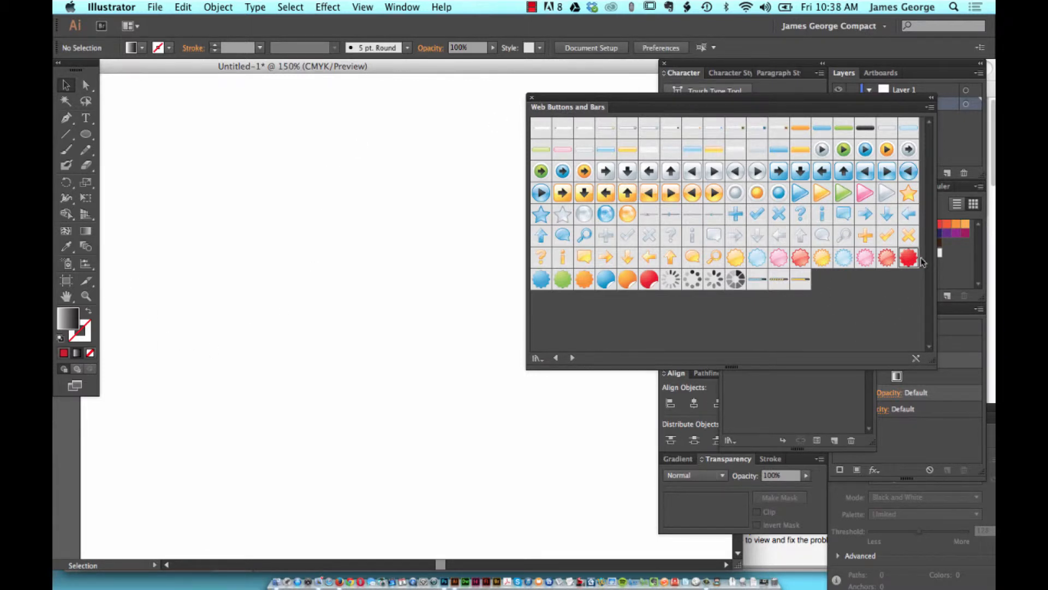
pyautogui.moveTo(911, 258); pyautogui.dragTo(365, 280)
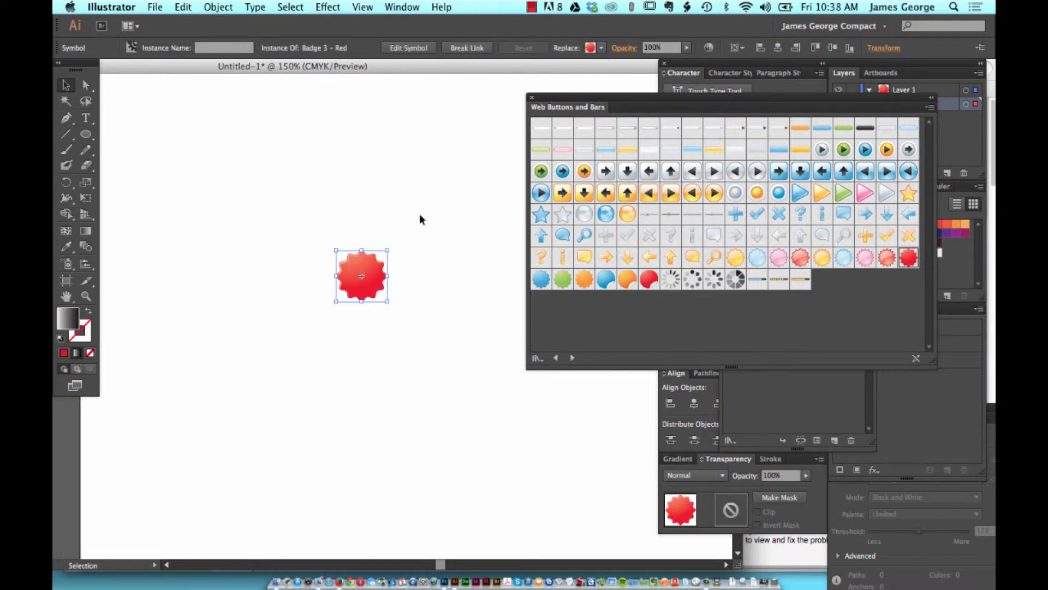
pyautogui.click(432, 212)
pyautogui.click(371, 268)
pyautogui.moveTo(336, 250); pyautogui.dragTo(148, 97)
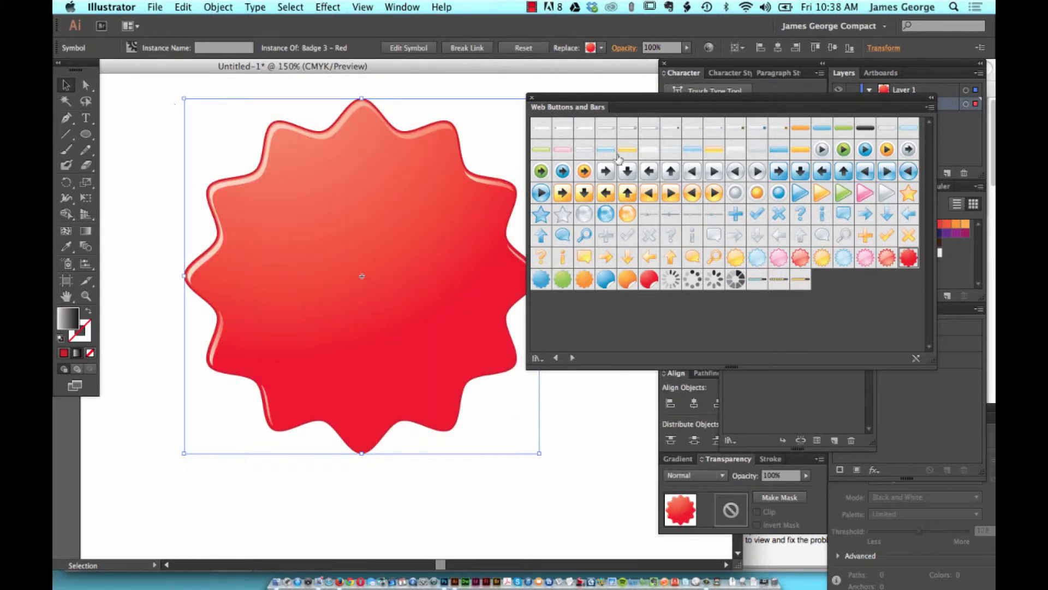
pyautogui.moveTo(628, 100); pyautogui.dragTo(767, 100)
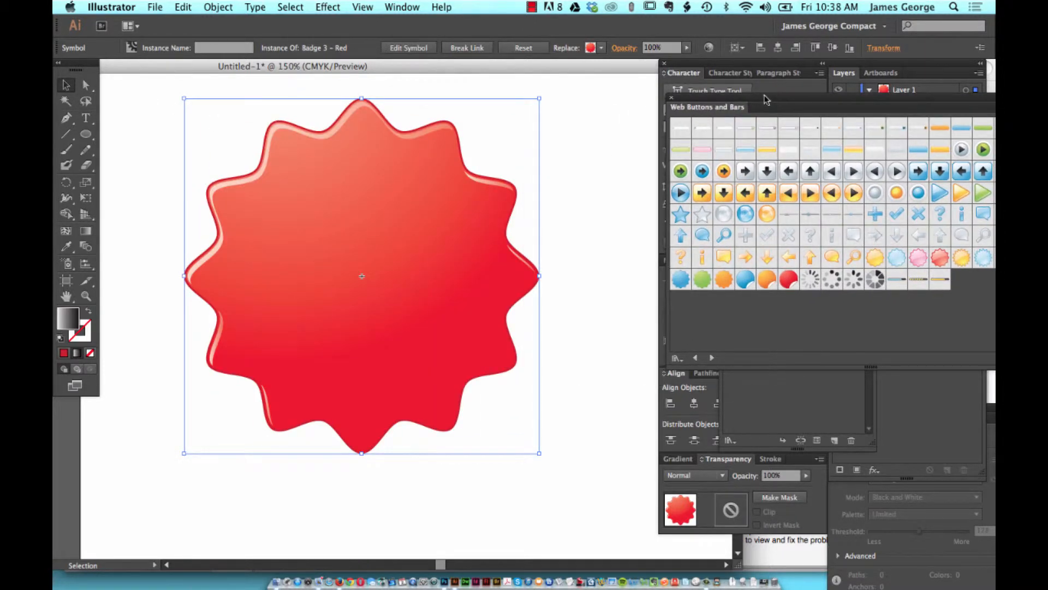
pyautogui.click(171, 155)
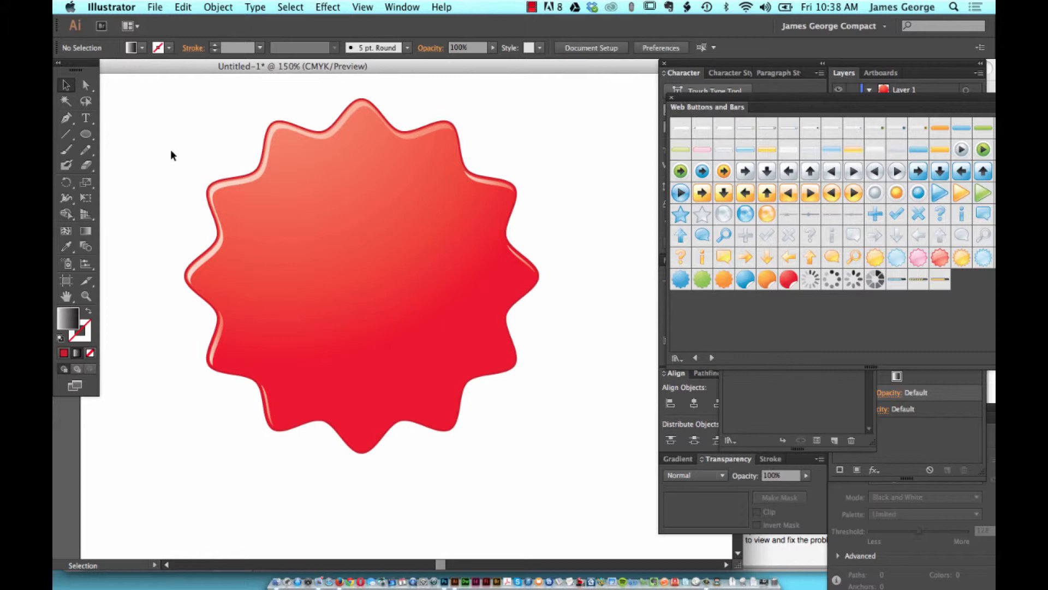
pyautogui.moveTo(858, 61); pyautogui.dragTo(824, 66)
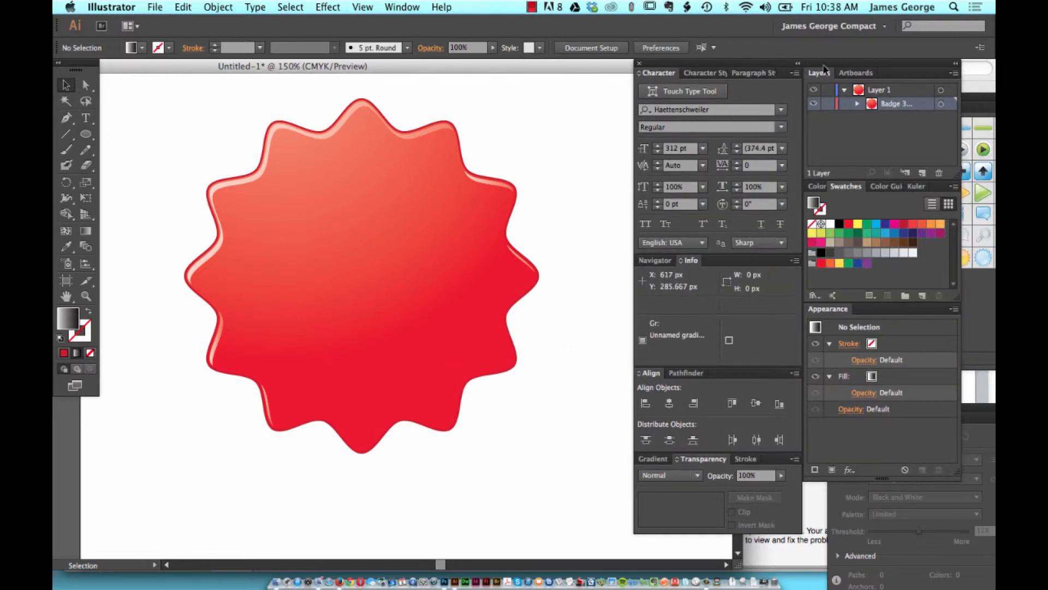
pyautogui.doubleClick(369, 248)
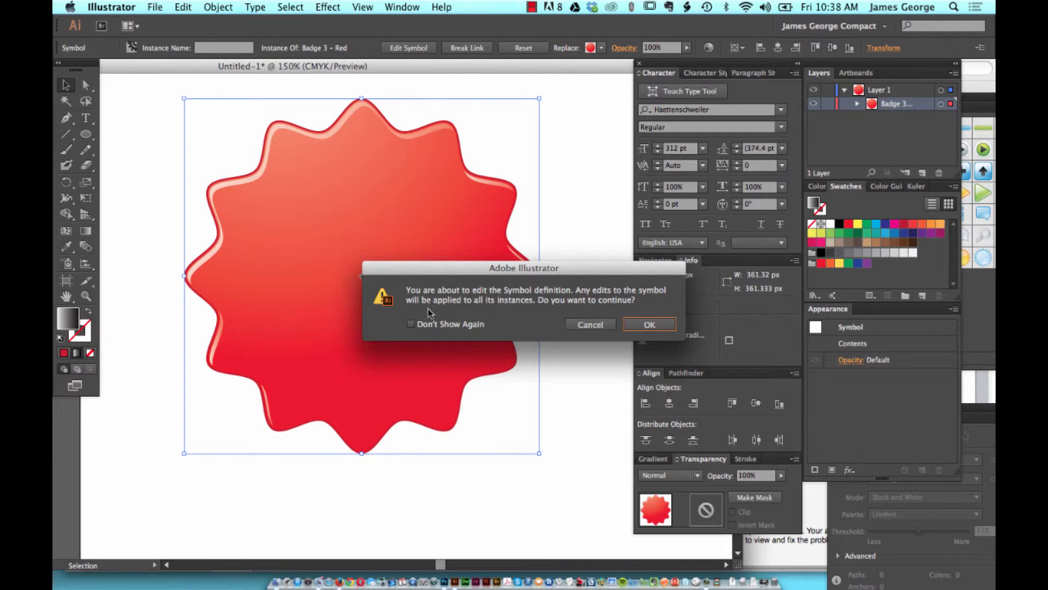
pyautogui.click(580, 327)
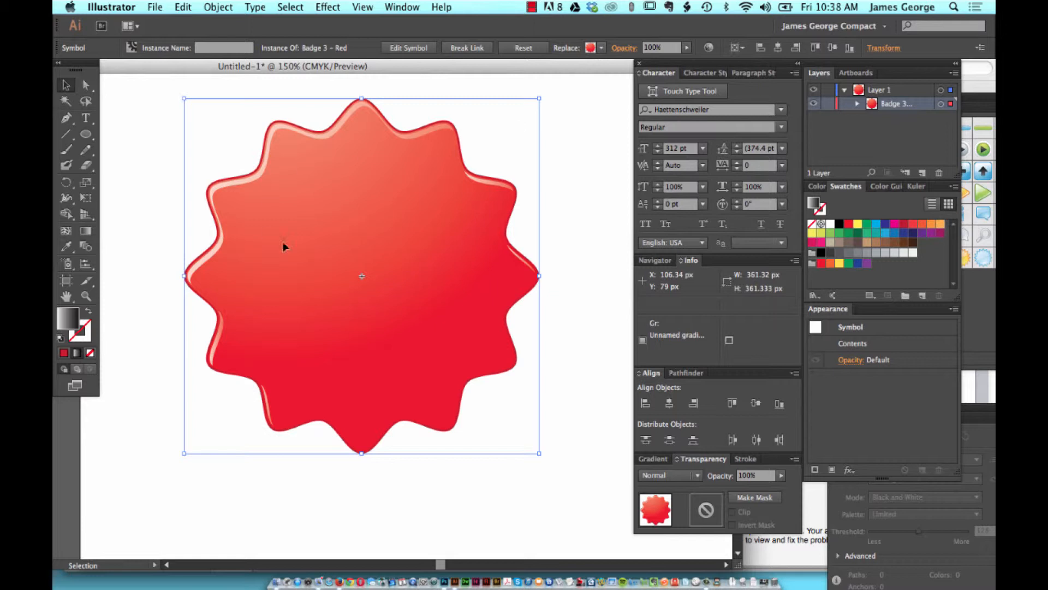
pyautogui.click(567, 177)
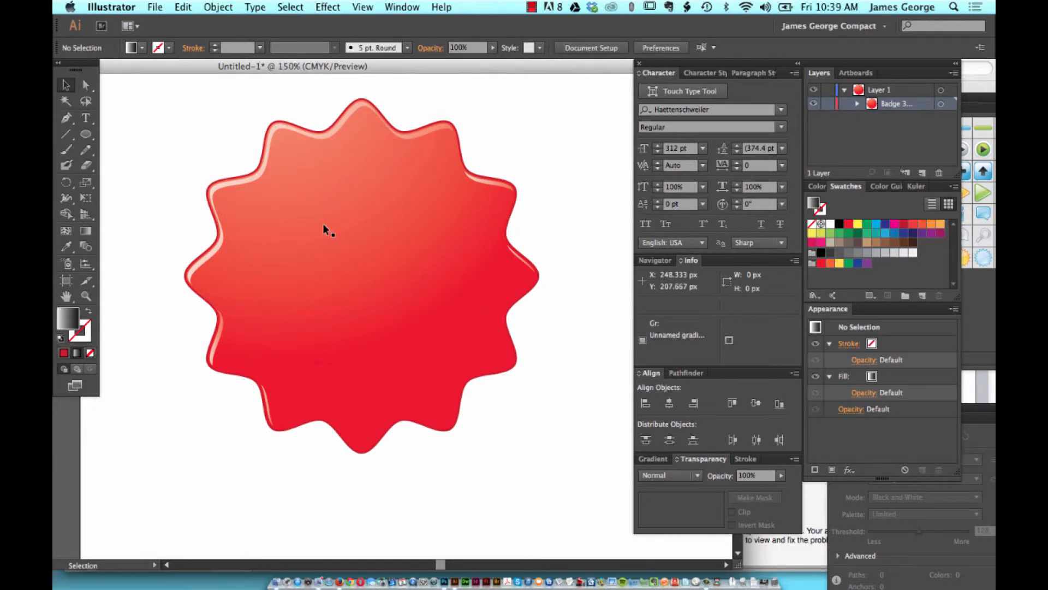
# Break the link between the large red badge and its symbol so its artwork can be edited
pyautogui.click(379, 186)
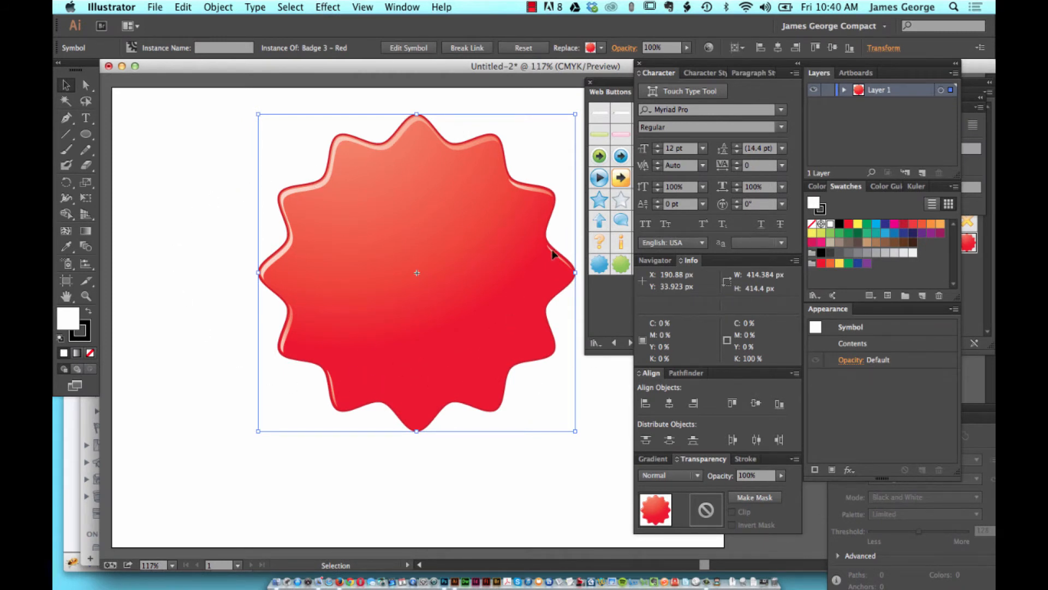
pyautogui.click(977, 280)
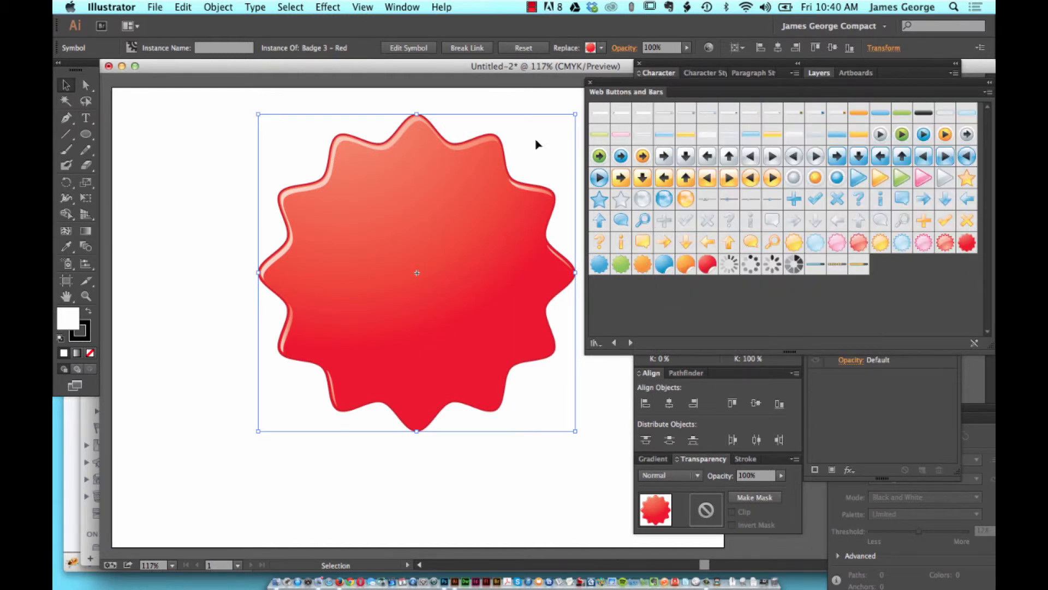
pyautogui.rightClick(393, 200)
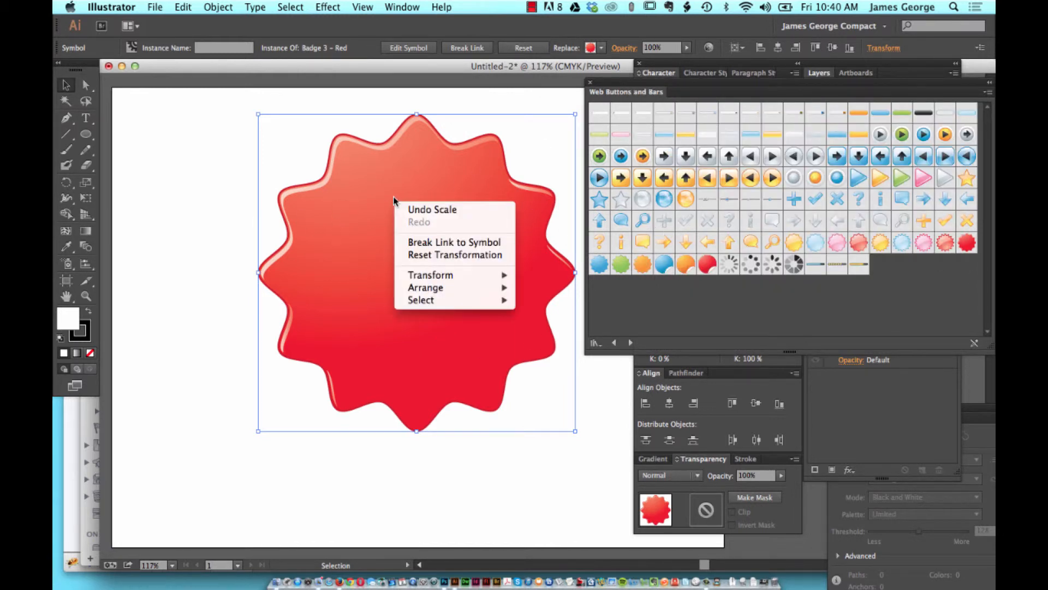
pyautogui.click(416, 243)
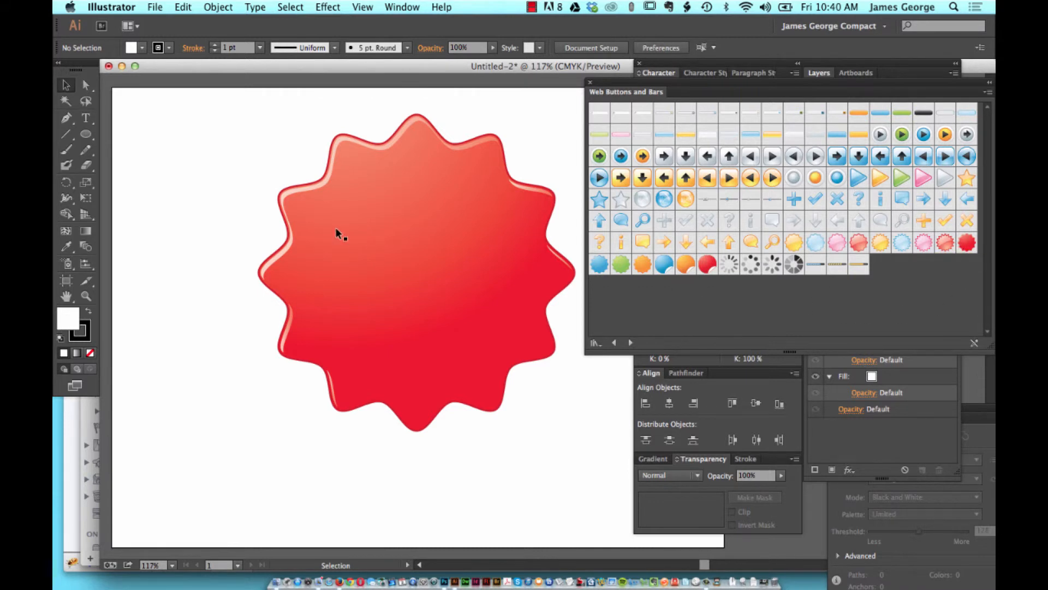
# Try to move the red badge group away from its edge highlights
pyautogui.click(369, 213)
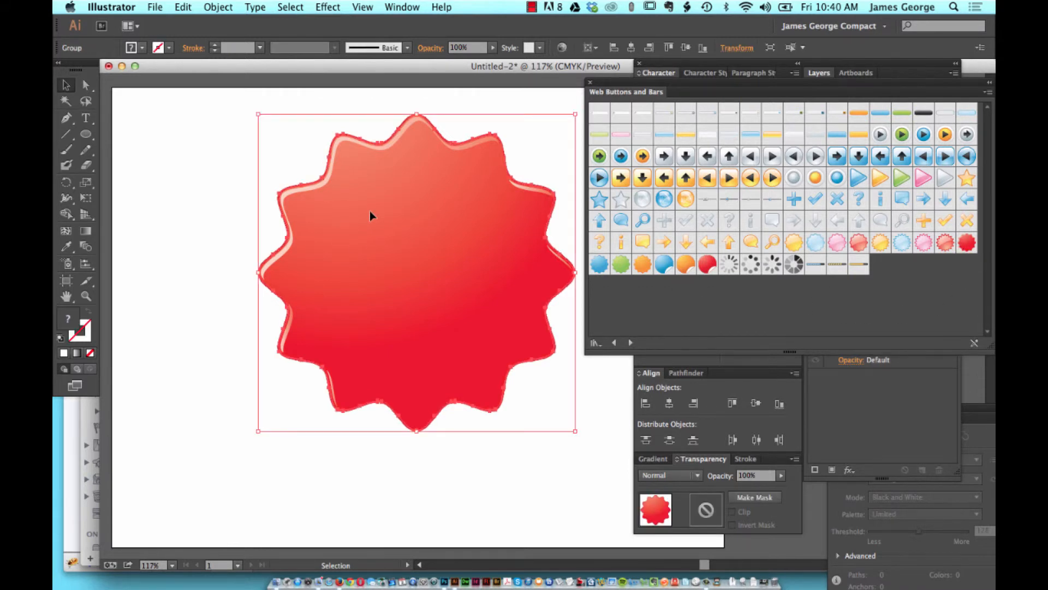
pyautogui.moveTo(369, 211); pyautogui.dragTo(352, 241)
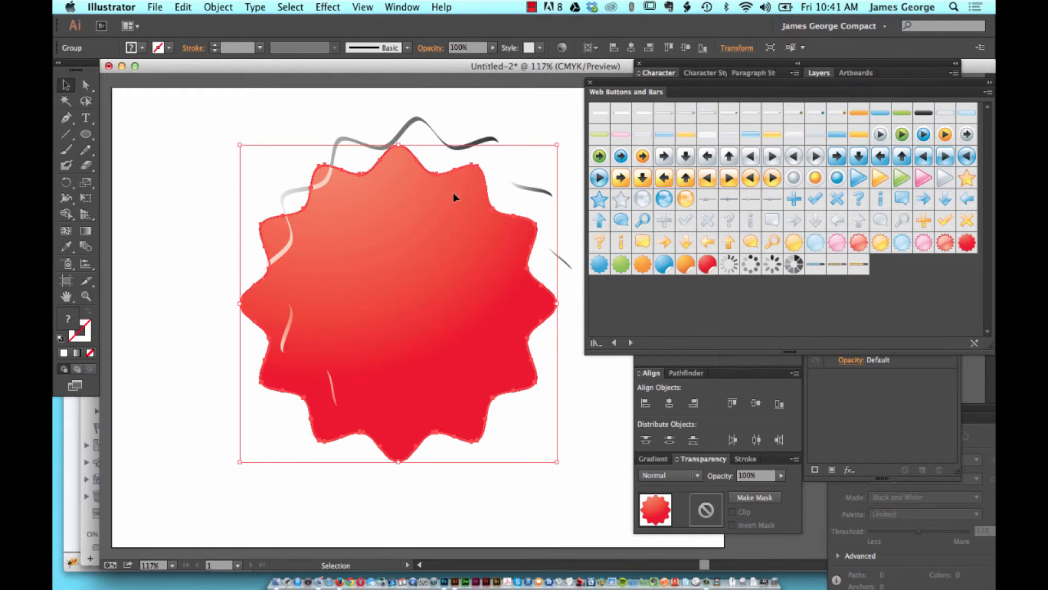
pyautogui.press('super+z')
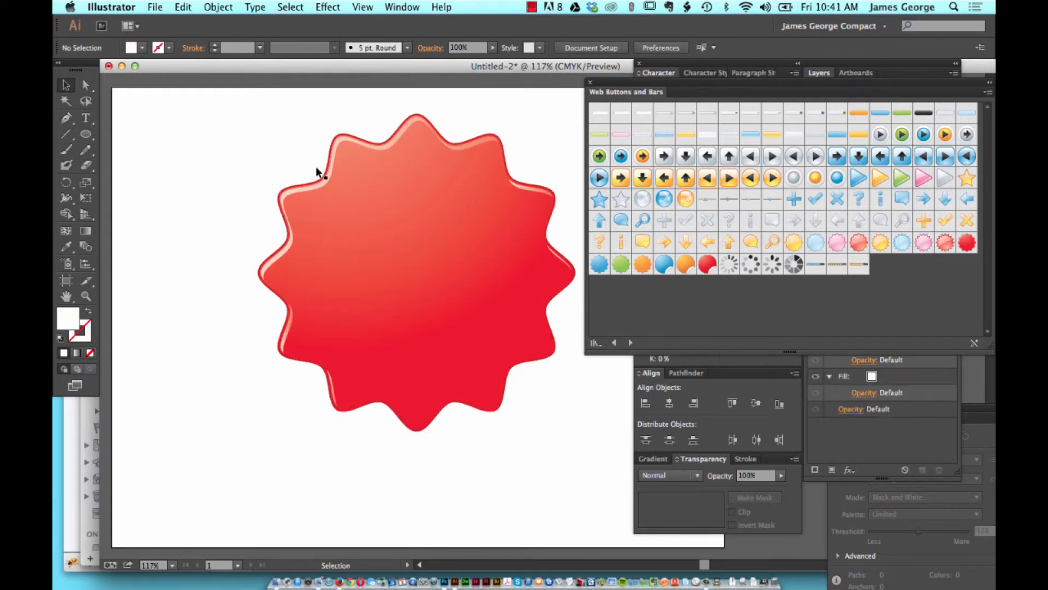
# Ungroup the badge artwork and select its large gradient-filled path
pyautogui.click(233, 7)
pyautogui.click(241, 67)
pyautogui.click(424, 195)
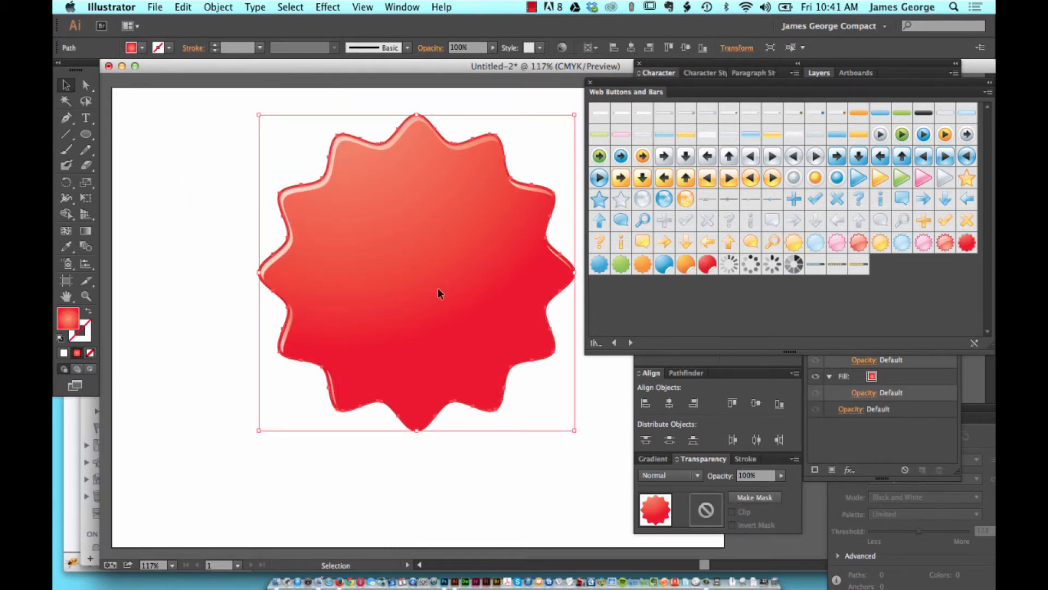
# Recolor the outer stop of the badge's radial gradient from red to magenta by lowering its yellow value
pyautogui.doubleClick(69, 323)
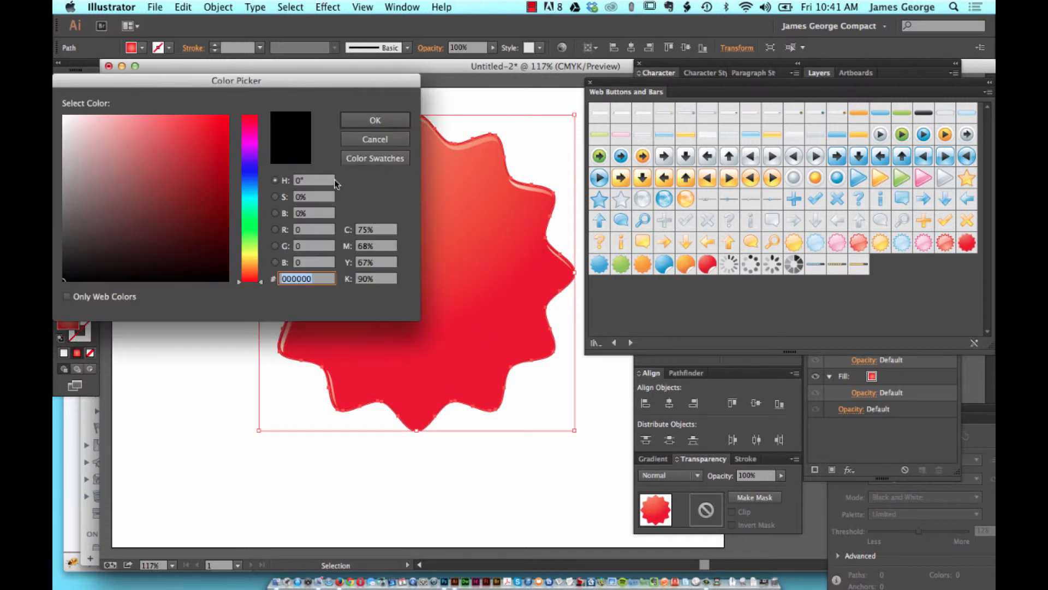
pyautogui.click(377, 142)
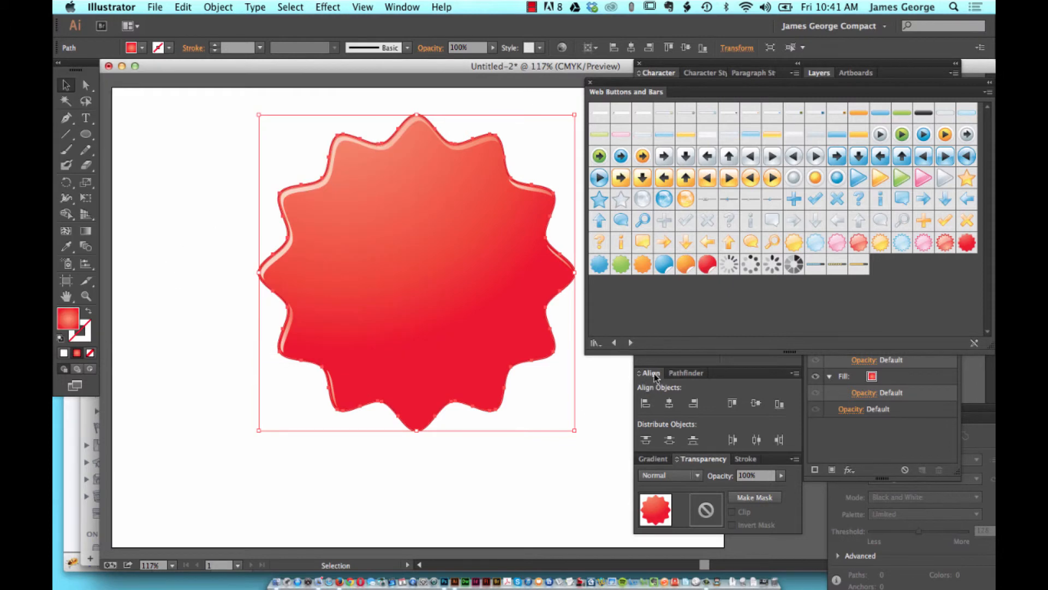
pyautogui.moveTo(668, 90); pyautogui.dragTo(644, 87)
pyautogui.click(653, 458)
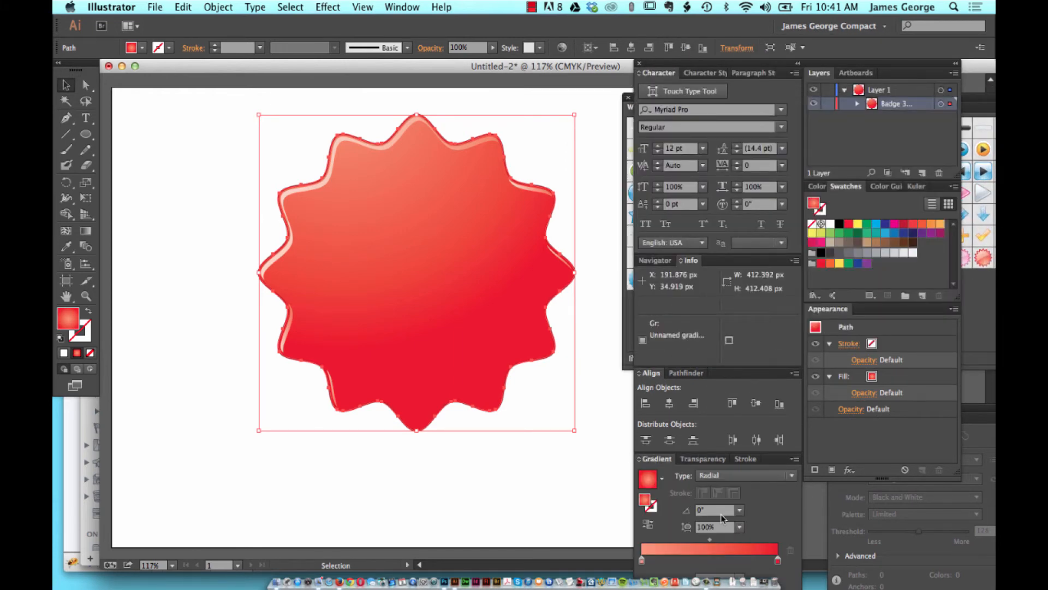
pyautogui.doubleClick(777, 559)
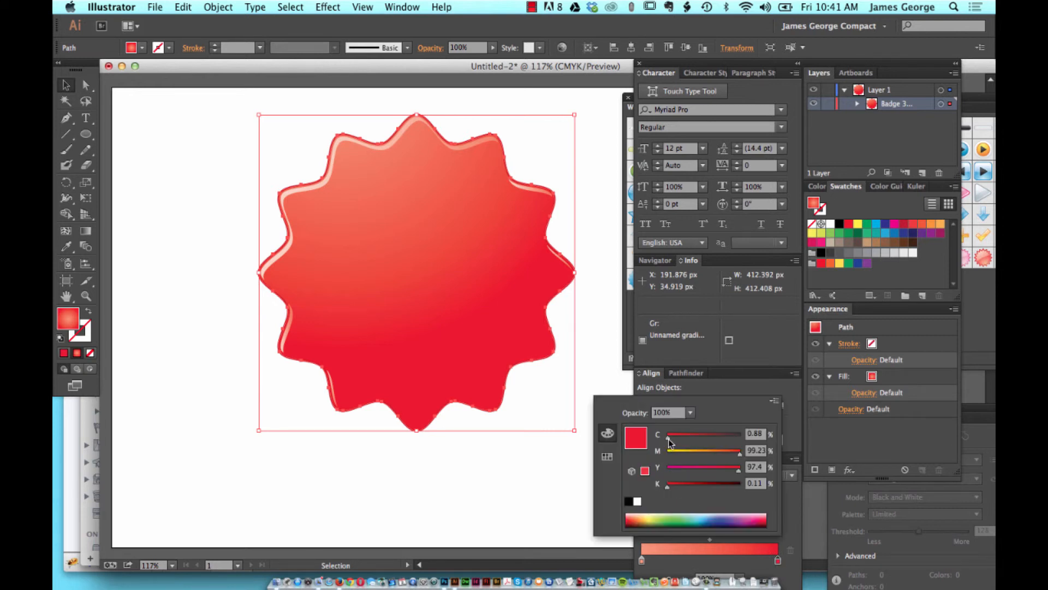
pyautogui.moveTo(677, 470); pyautogui.dragTo(660, 472)
pyautogui.click(202, 282)
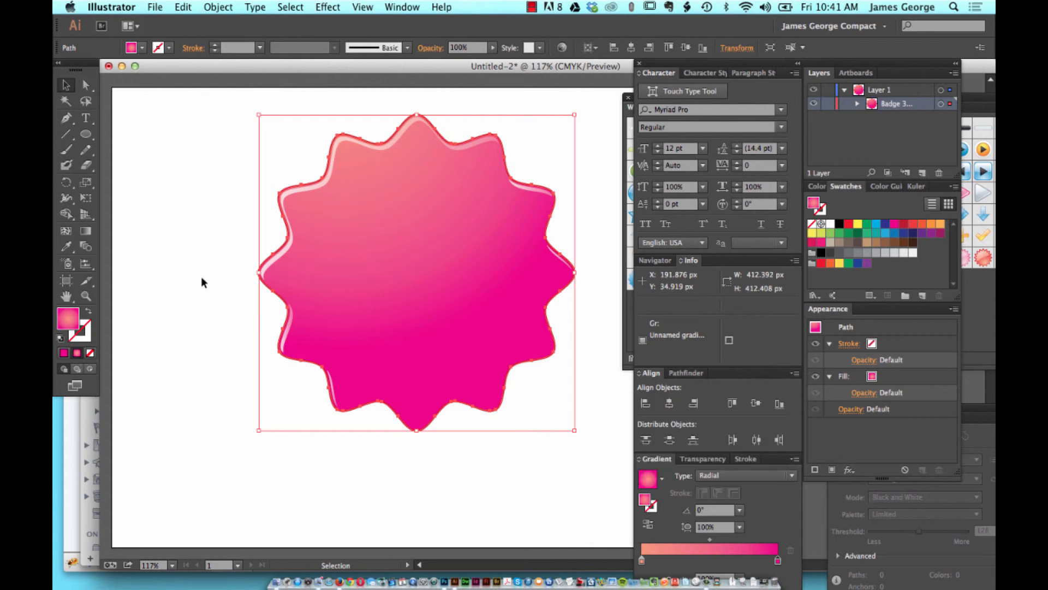
pyautogui.click(187, 217)
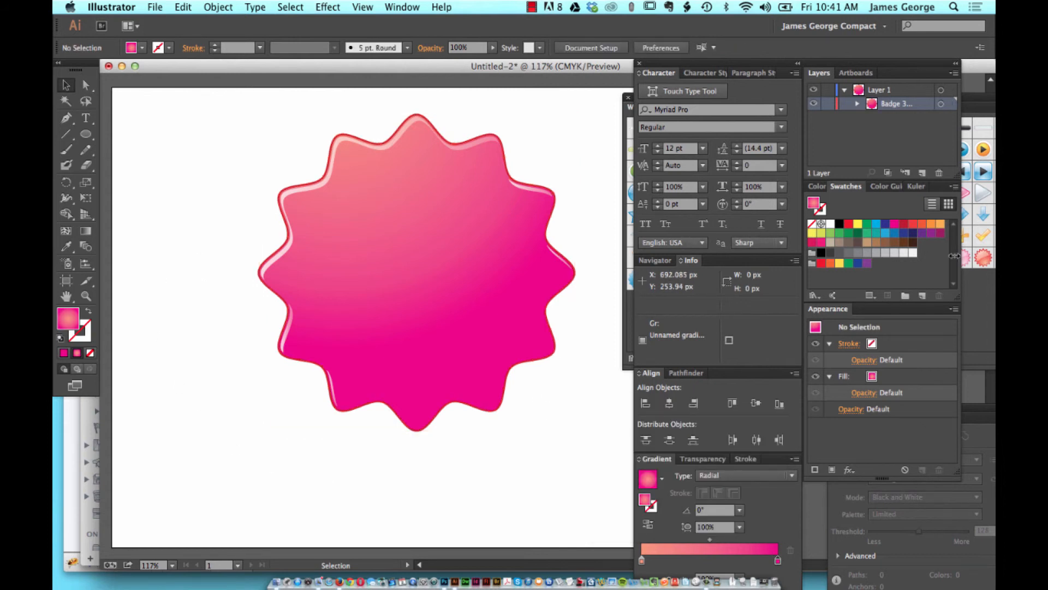
# Delete the pink gradient path together with the leftover outline and highlights of the badge, clearing the artboard
pyautogui.click(979, 311)
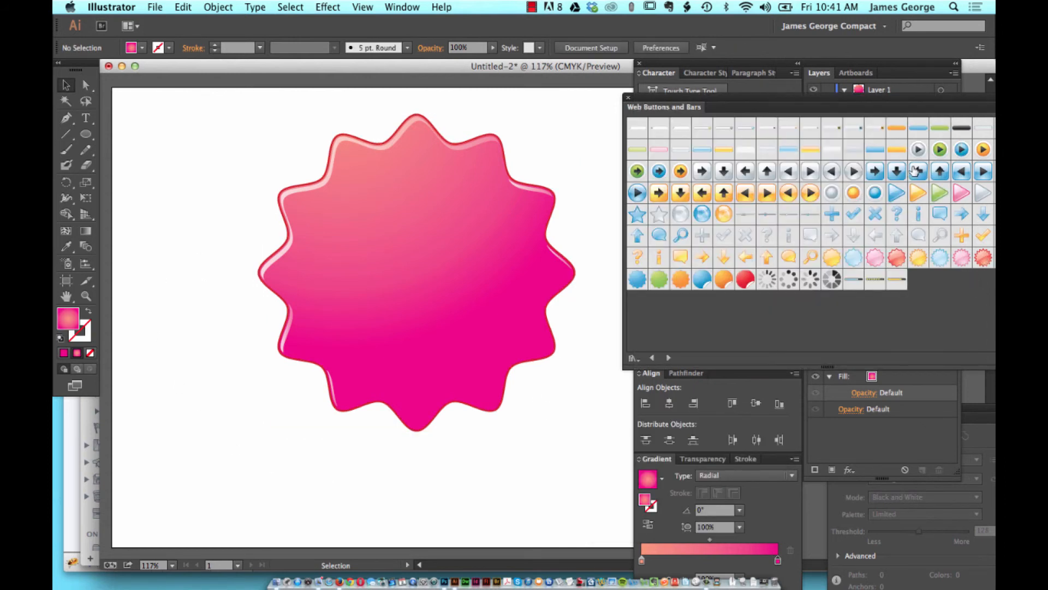
pyautogui.moveTo(890, 96); pyautogui.dragTo(868, 101)
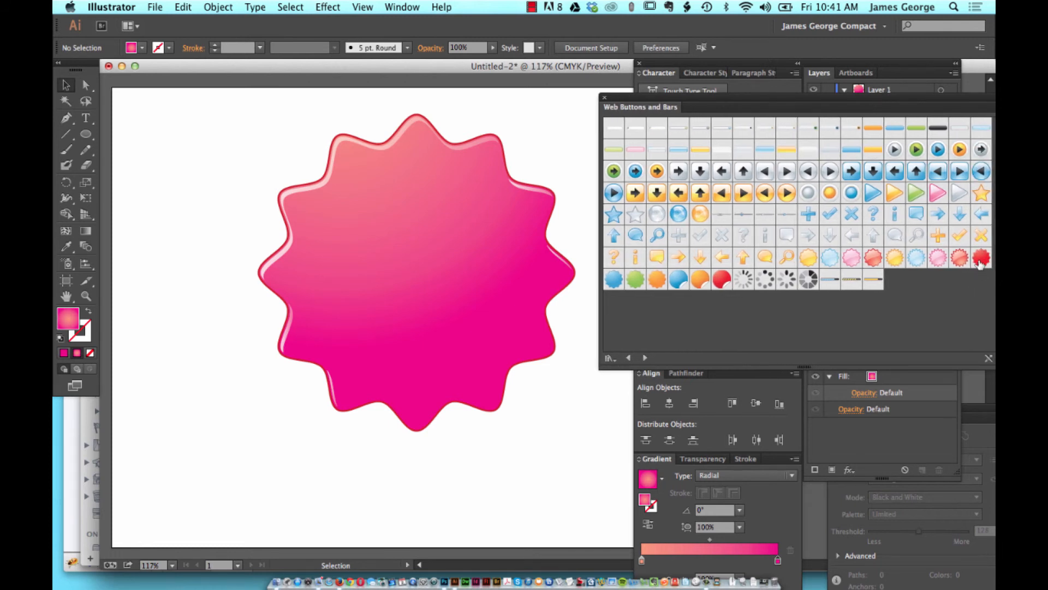
pyautogui.click(418, 243)
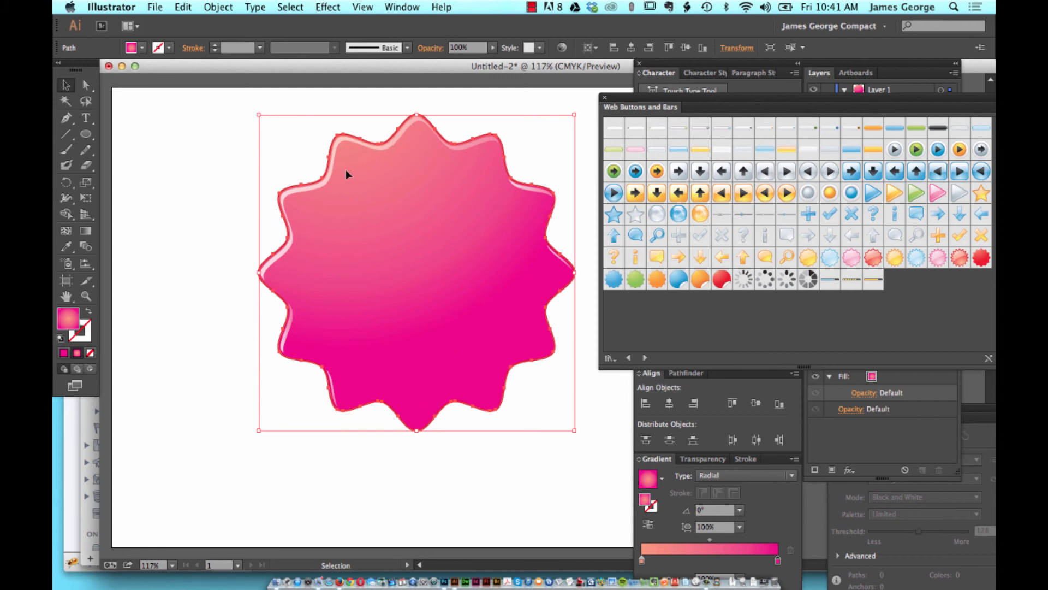
pyautogui.press('super+z')
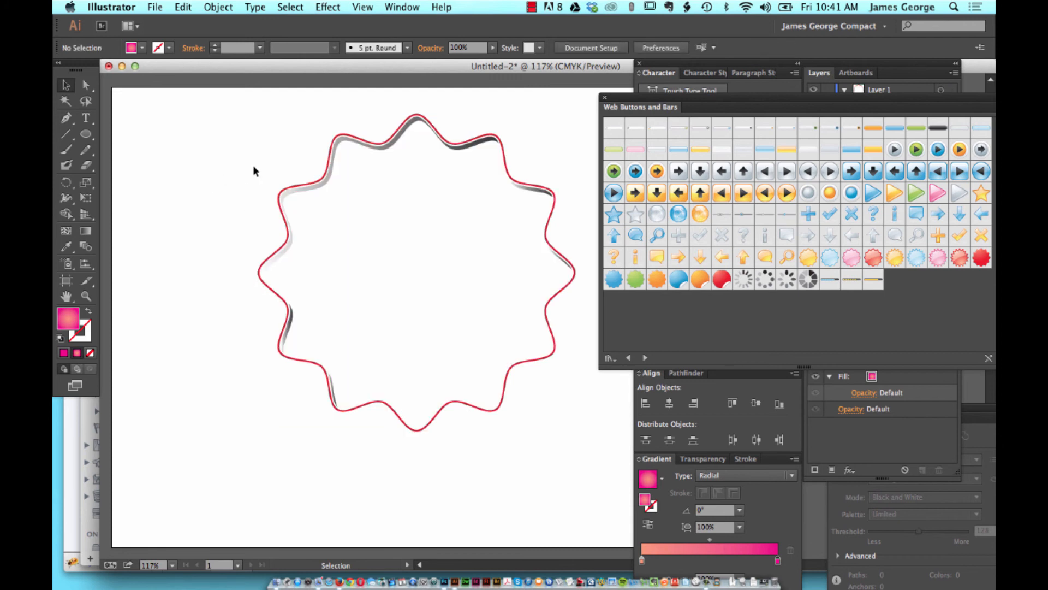
pyautogui.moveTo(262, 133); pyautogui.dragTo(496, 352)
pyautogui.press('Delete')
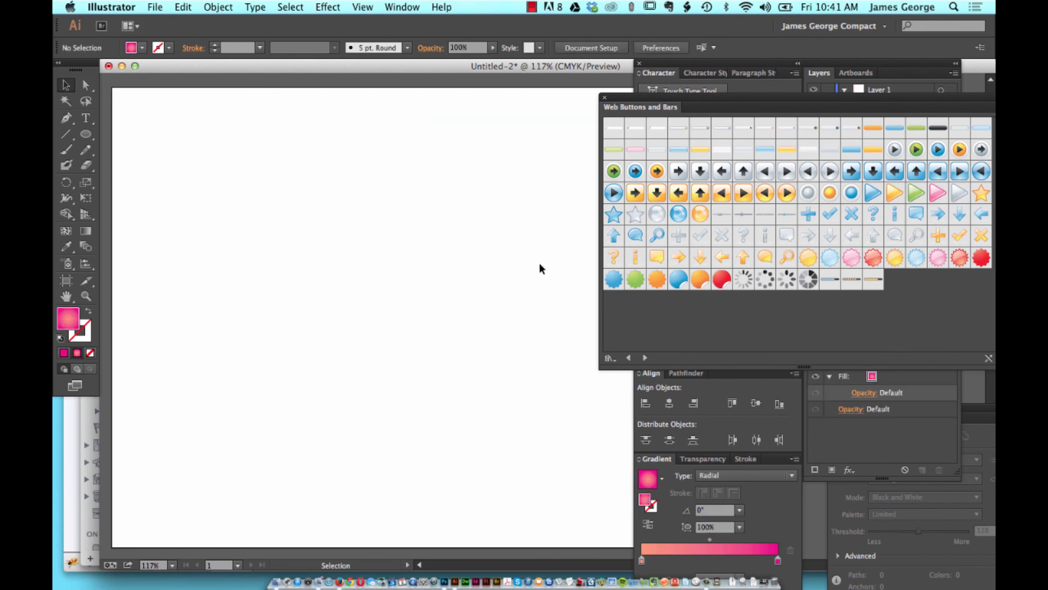